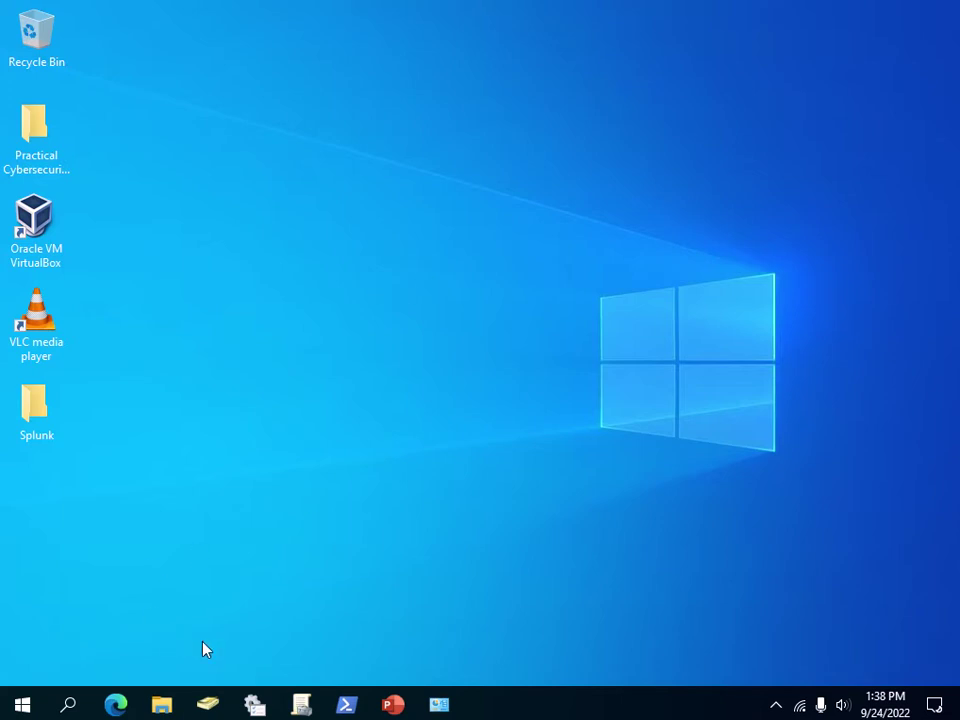
- Restore the Active Directory Users and Computers window from the taskbar, then minimize it to the desktop
{"action": "left_click", "coordinate": [210, 705]}
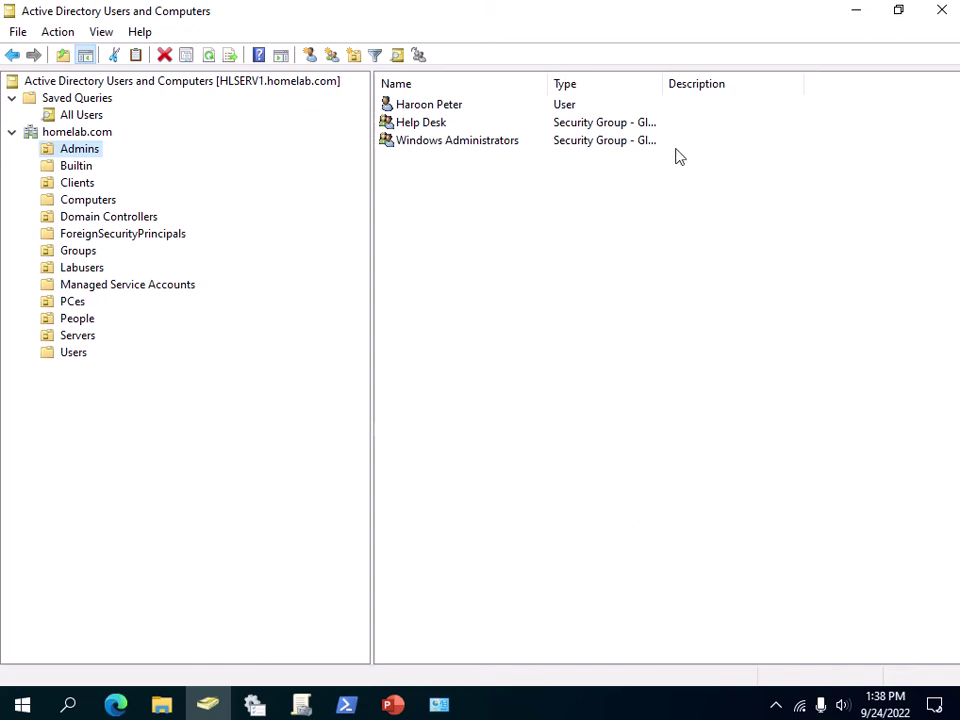
{"action": "left_click", "coordinate": [858, 12]}
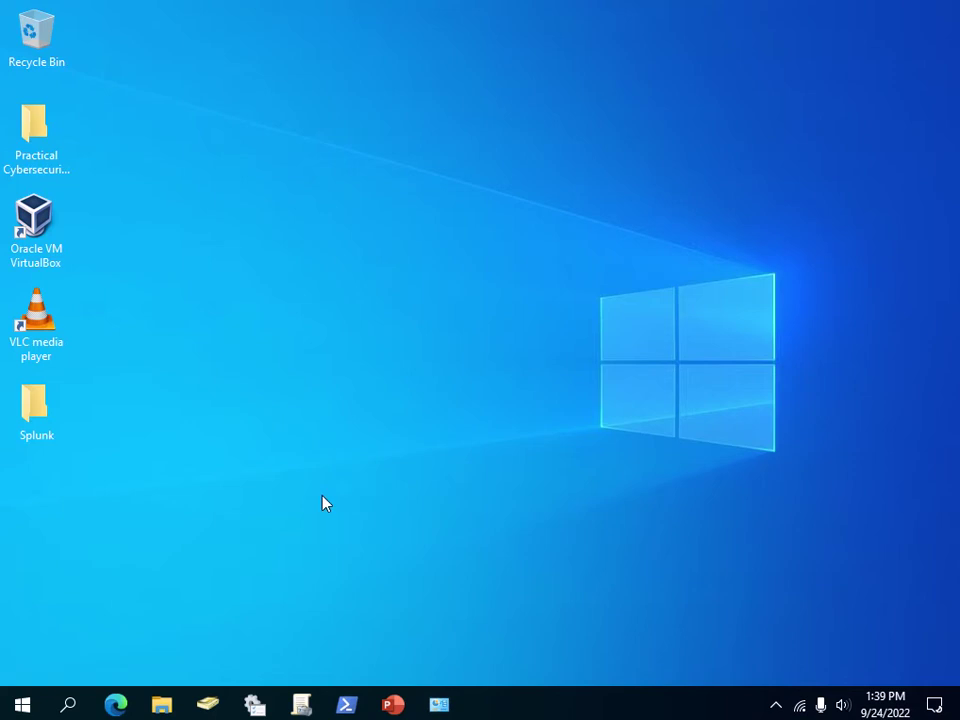
{"action": "left_click", "coordinate": [65, 707]}
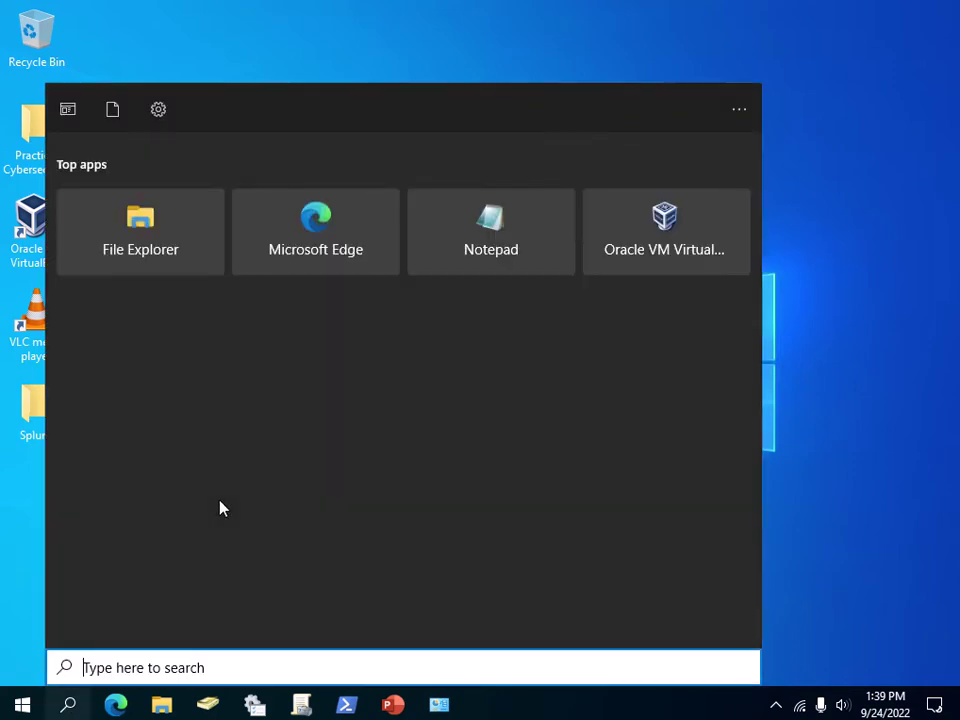
{"action": "type", "text": "serv"}
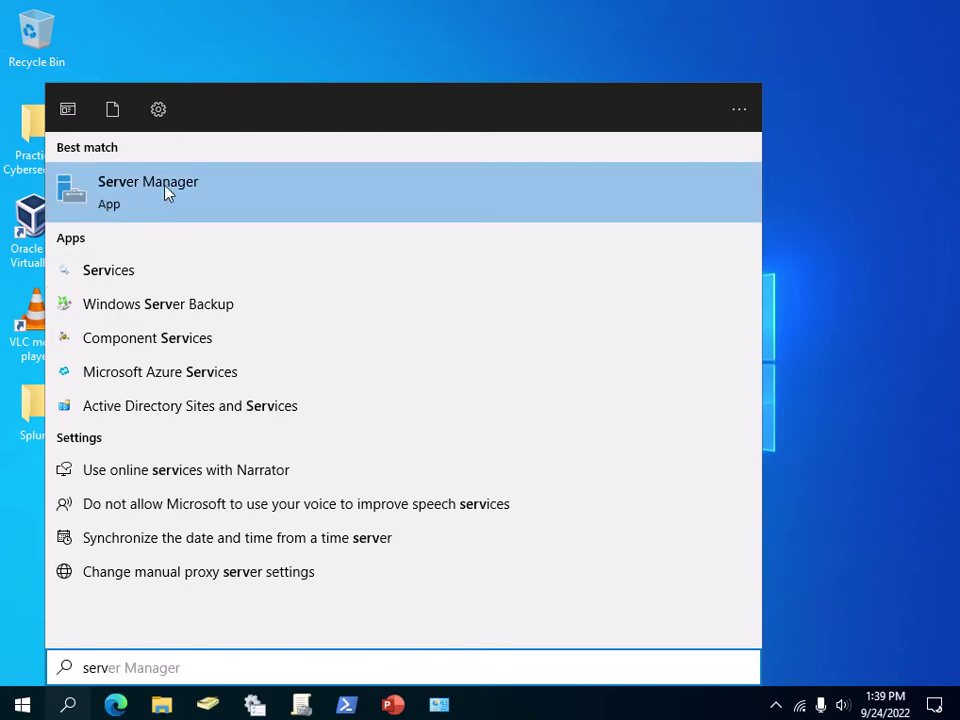
{"action": "left_click", "coordinate": [167, 189]}
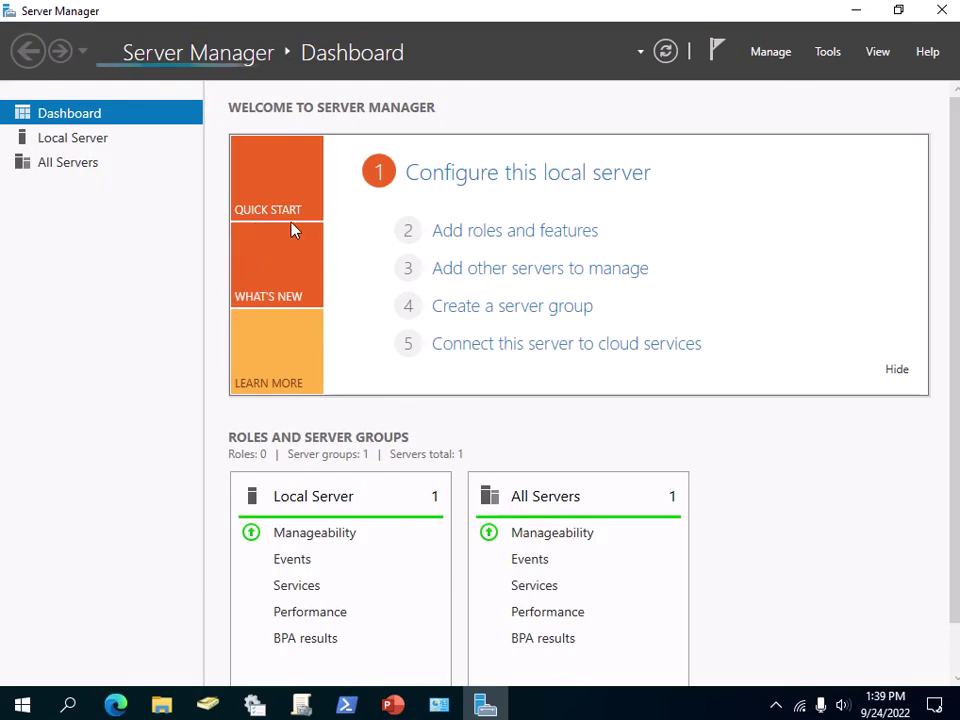
{"action": "left_click", "coordinate": [828, 56]}
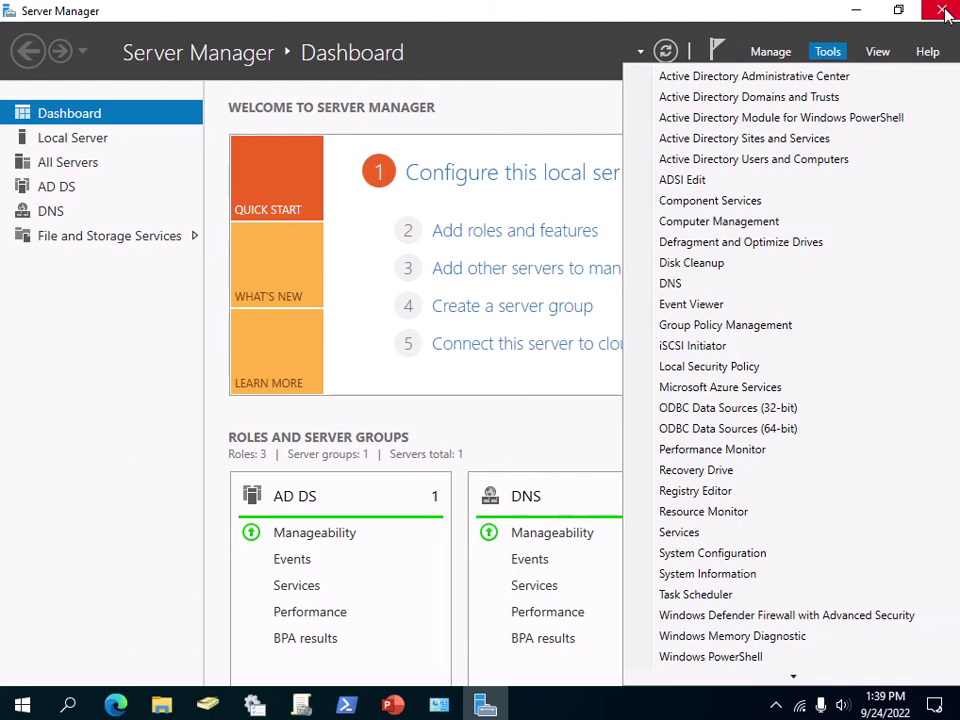
{"action": "left_click", "coordinate": [501, 272]}
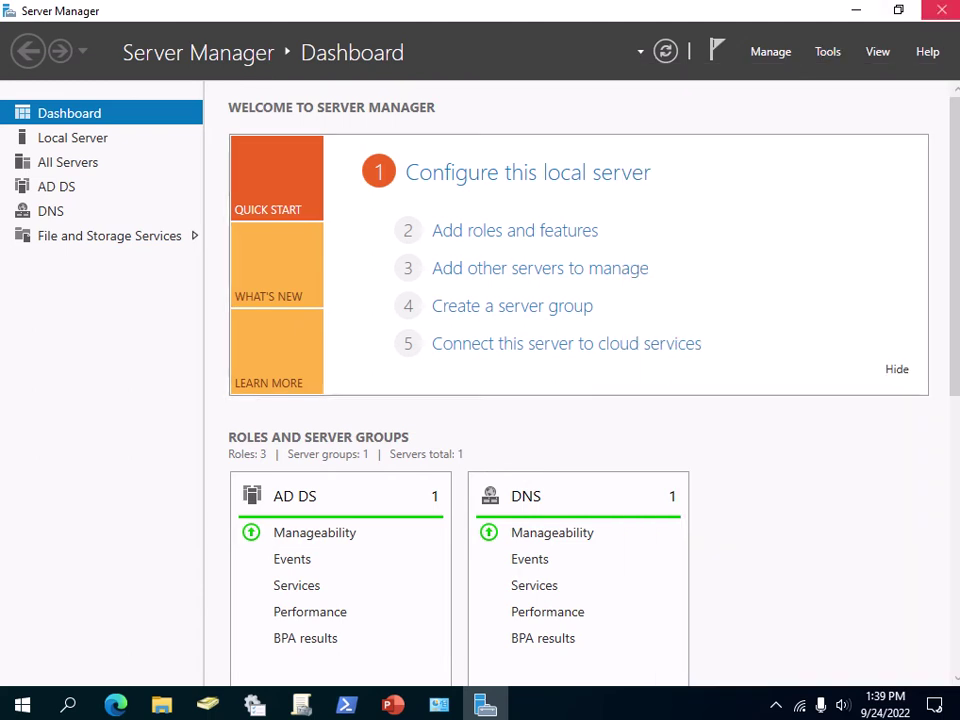
{"action": "left_click", "coordinate": [942, 10]}
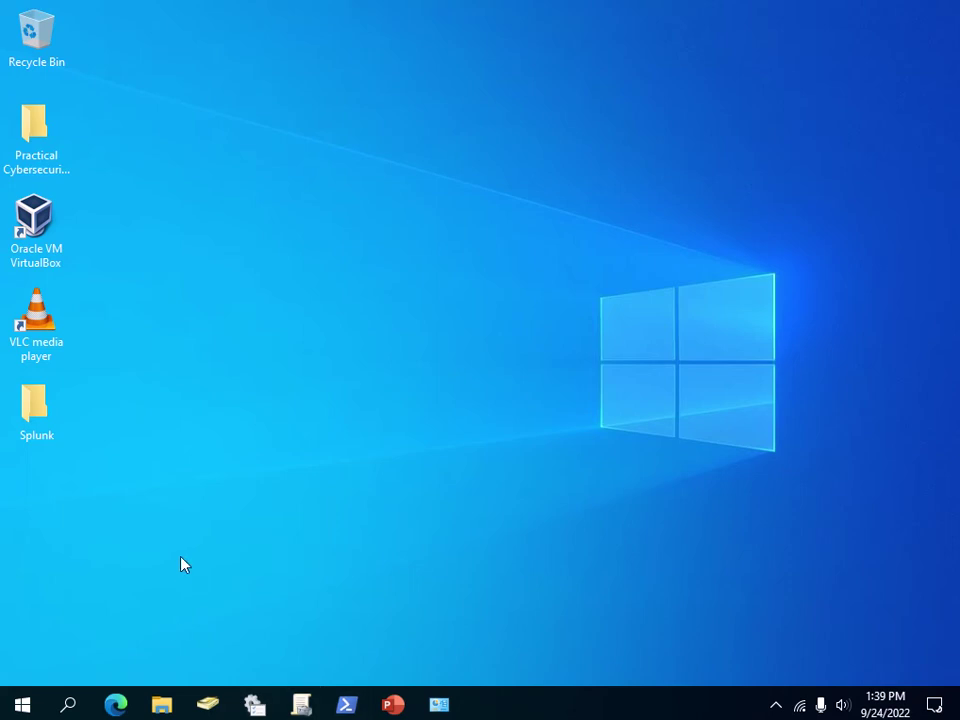
{"action": "left_click", "coordinate": [22, 705]}
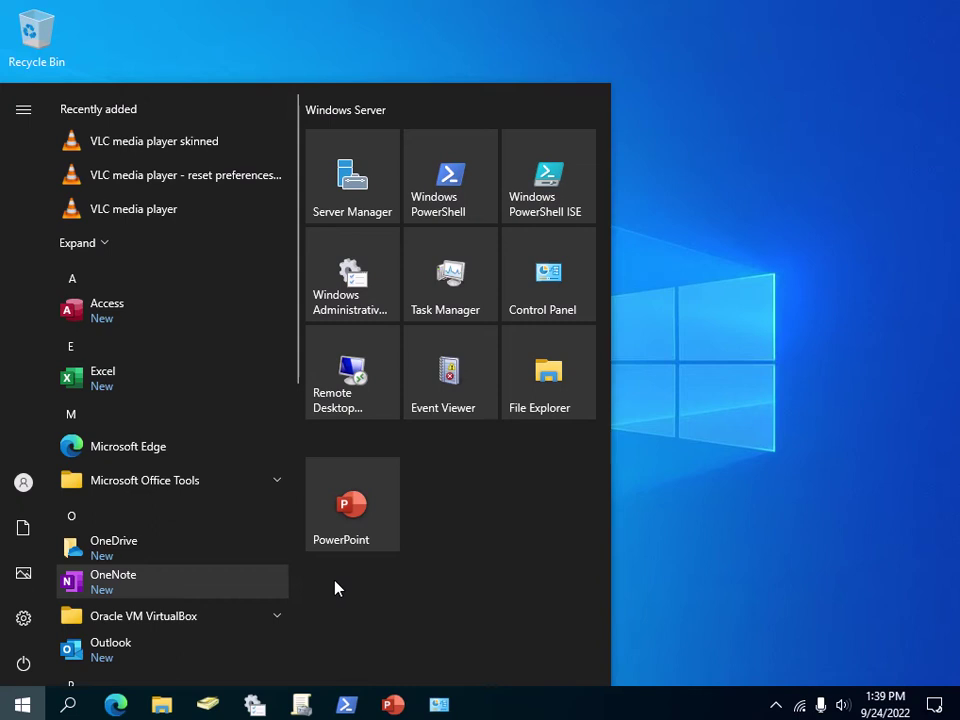
{"action": "left_click", "coordinate": [368, 313]}
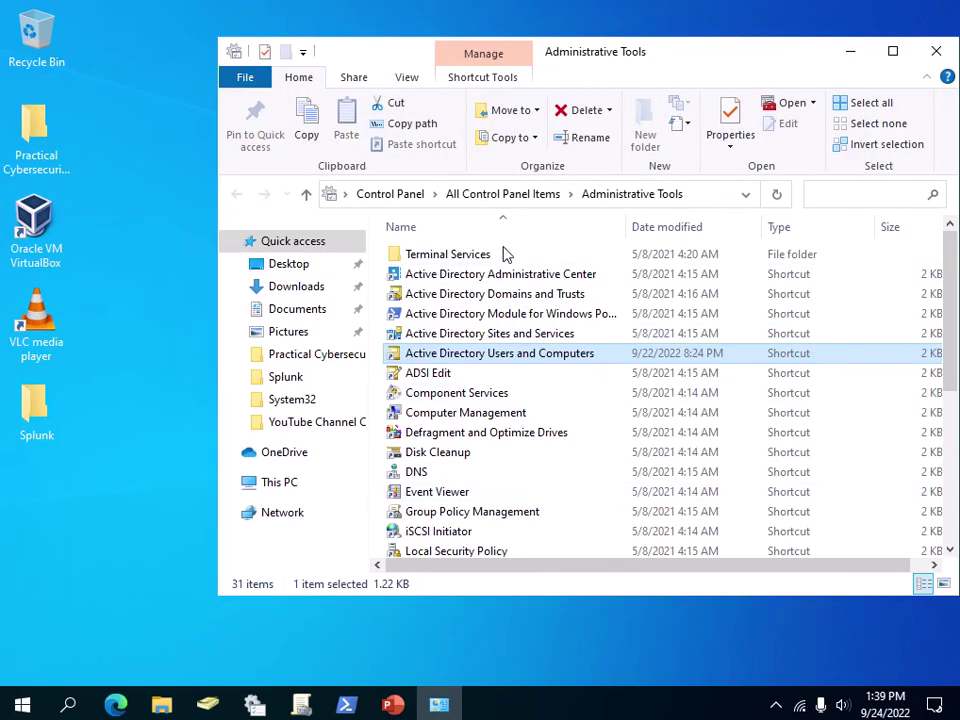
{"action": "double_click", "coordinate": [627, 229]}
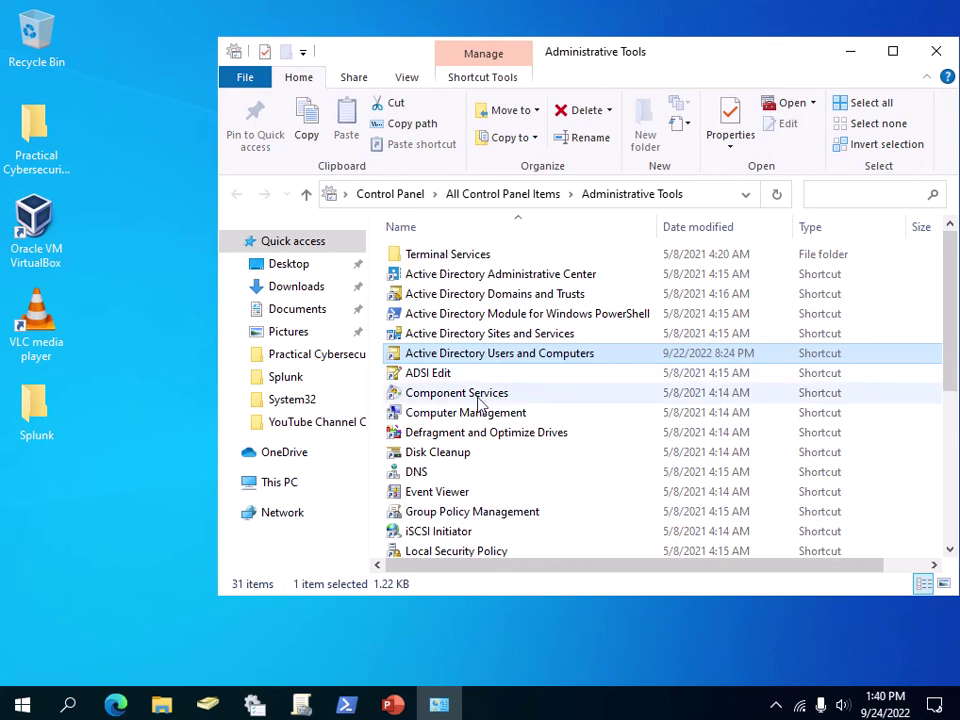
{"action": "right_click", "coordinate": [486, 358]}
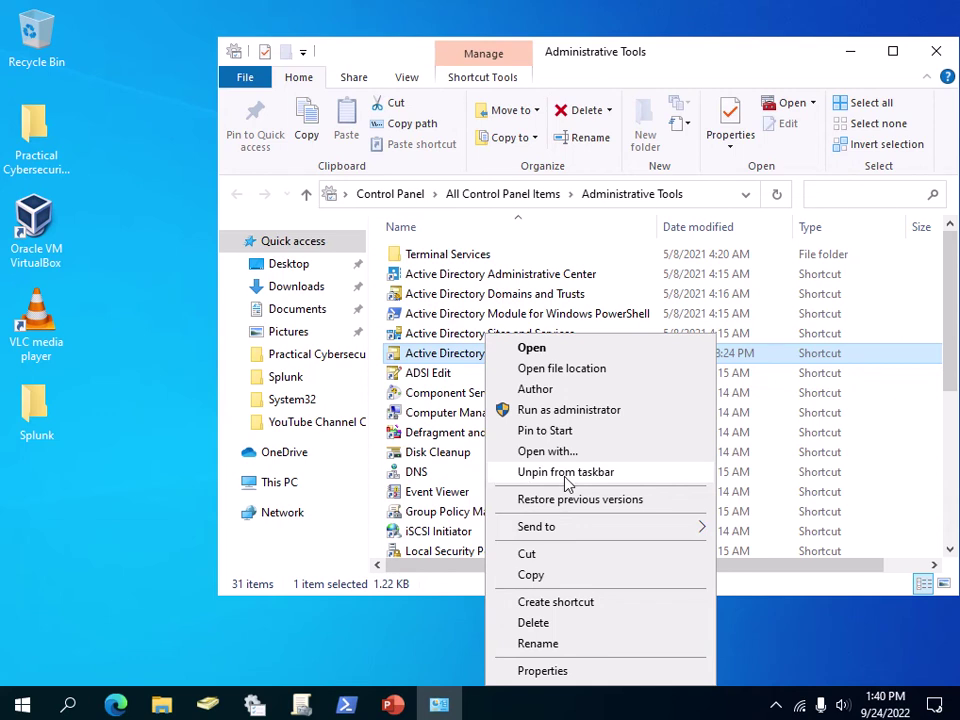
{"action": "right_click", "coordinate": [468, 358]}
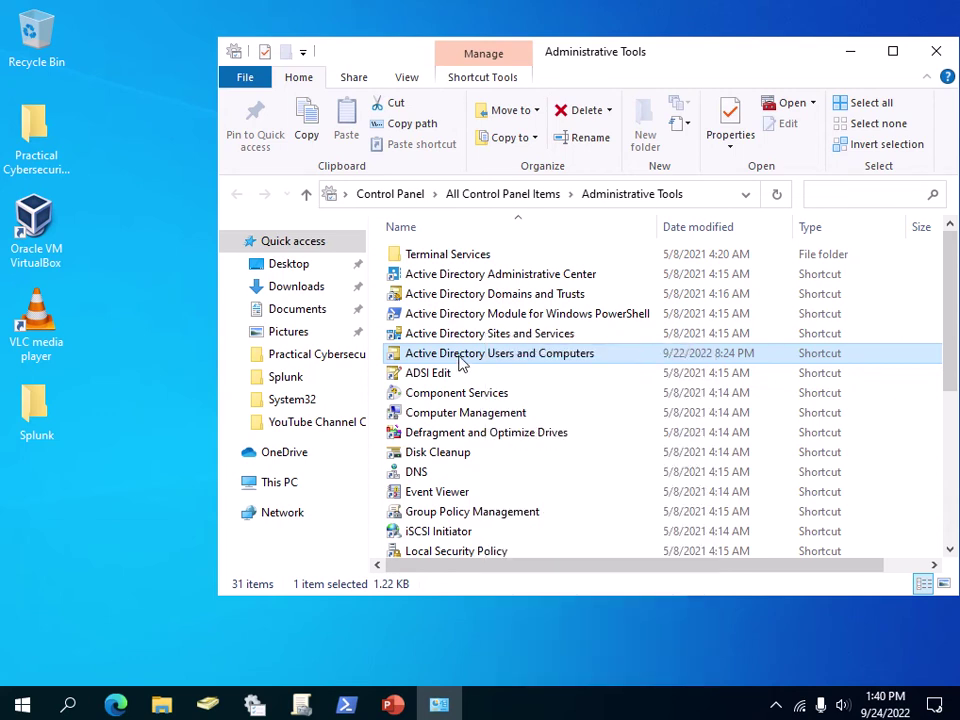
{"action": "right_click", "coordinate": [433, 358]}
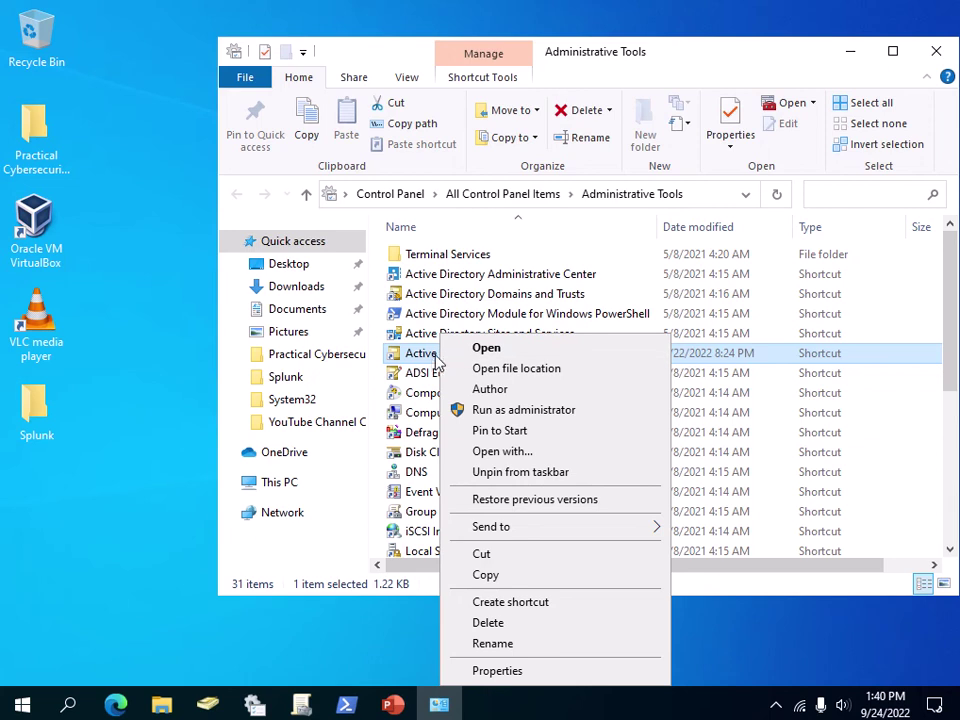
{"action": "left_click", "coordinate": [152, 585]}
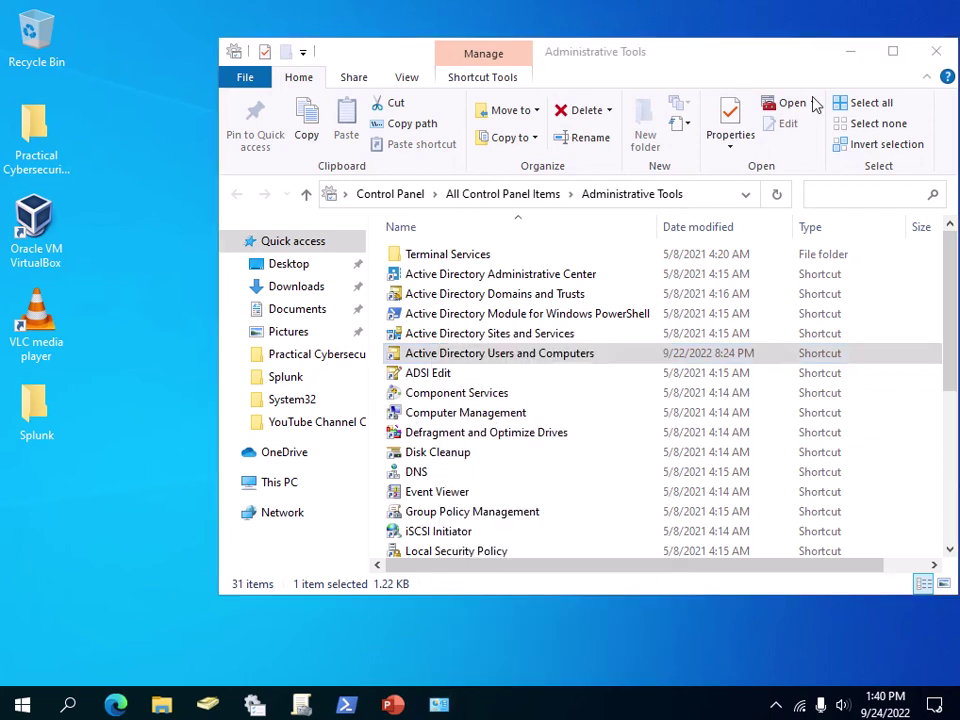
{"action": "left_click", "coordinate": [934, 51]}
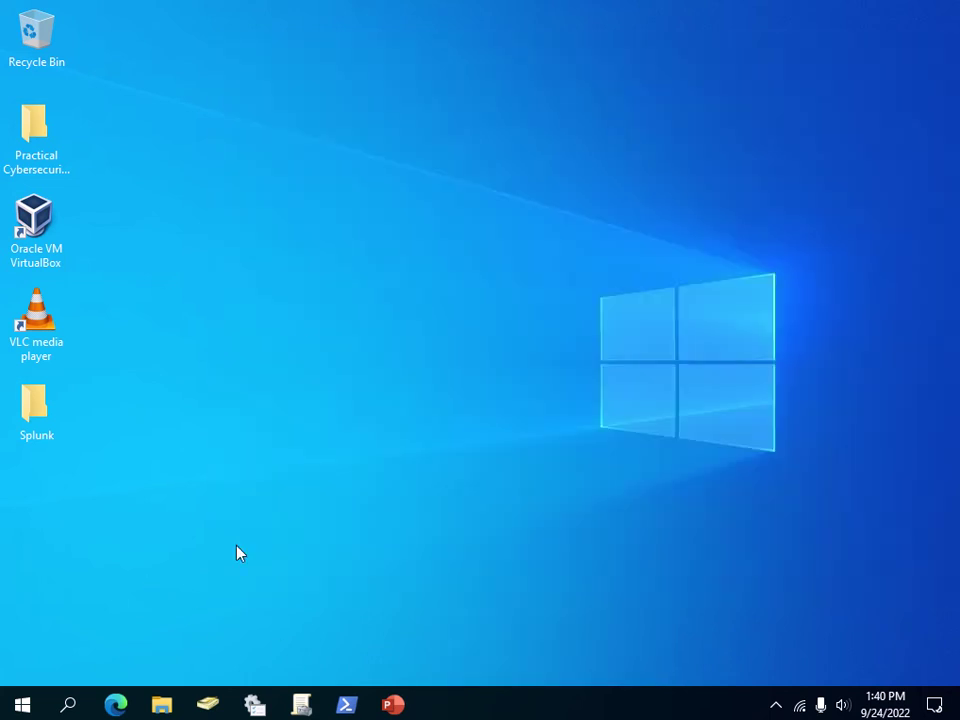
- Open the Admins OU user account's Properties, review its General tab, and close the dialog
{"action": "left_click", "coordinate": [210, 706]}
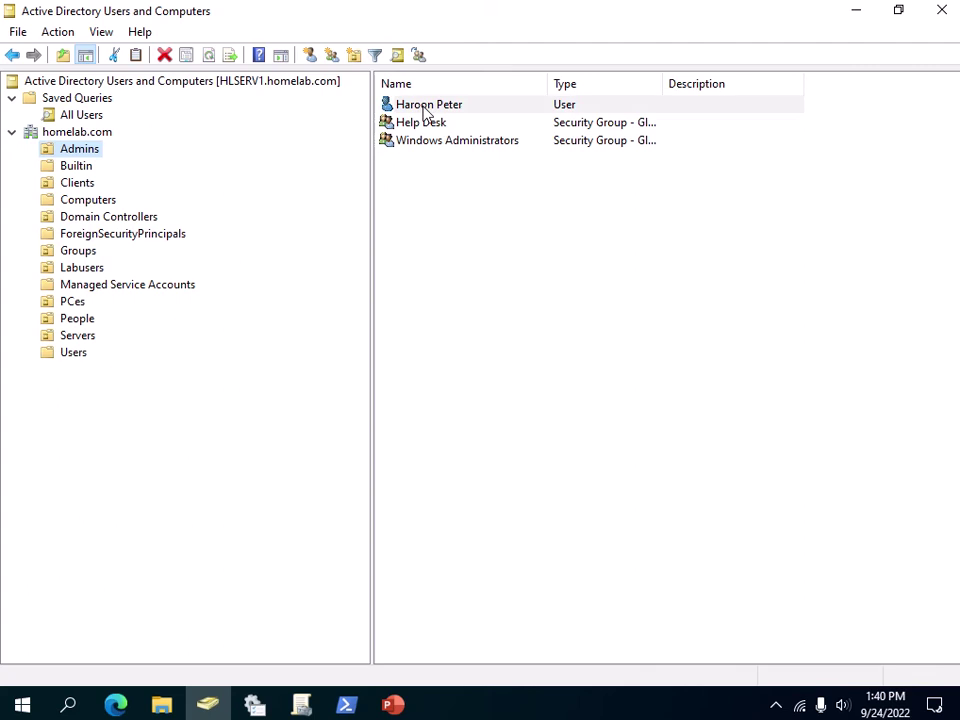
{"action": "right_click", "coordinate": [424, 112]}
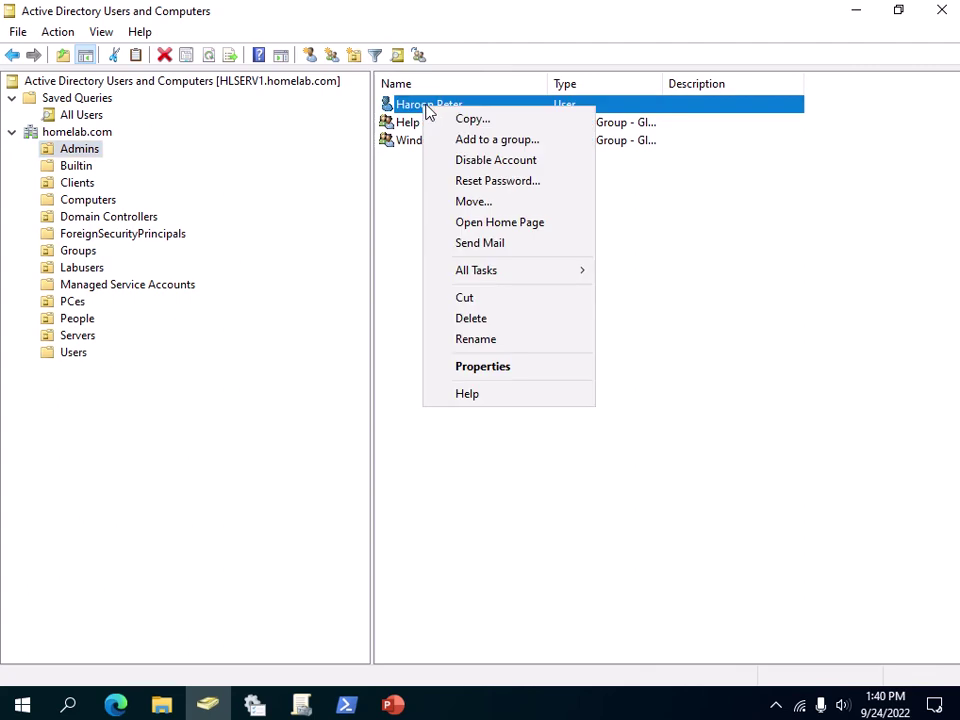
{"action": "left_click", "coordinate": [495, 372]}
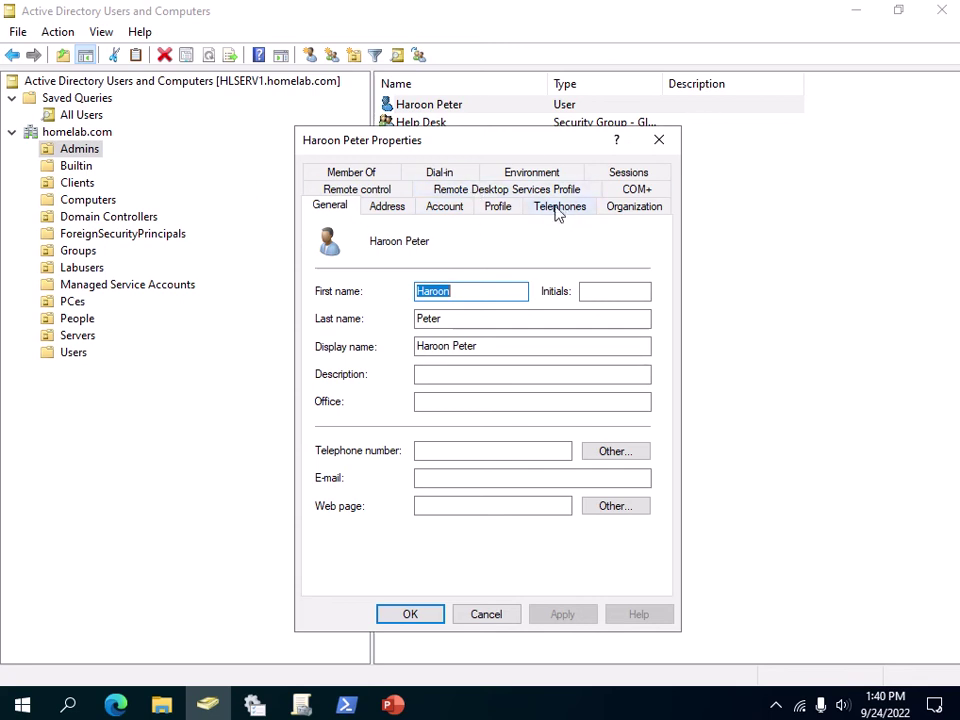
{"action": "left_click", "coordinate": [672, 148]}
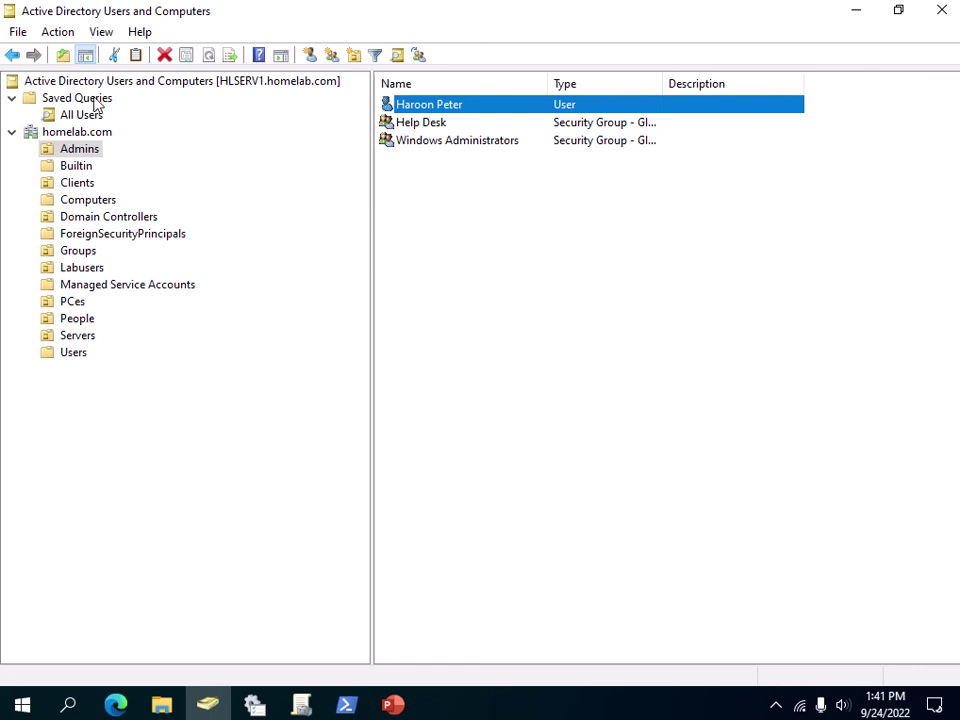
- Enable View > Advanced Features, then expand and select the Admins OU
{"action": "left_click", "coordinate": [101, 34]}
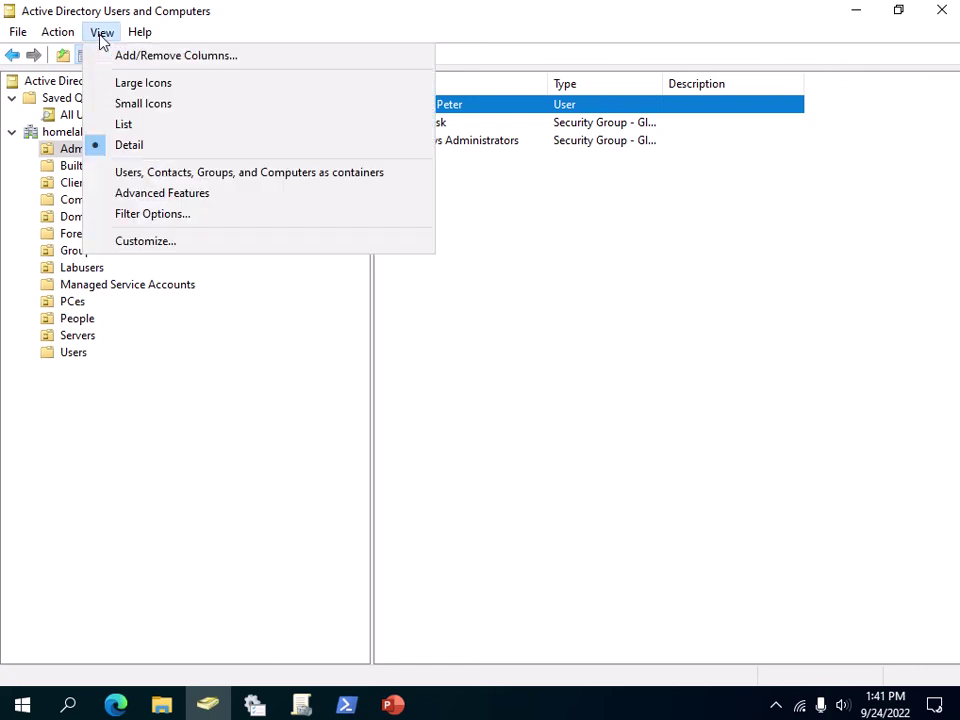
{"action": "left_click", "coordinate": [192, 199]}
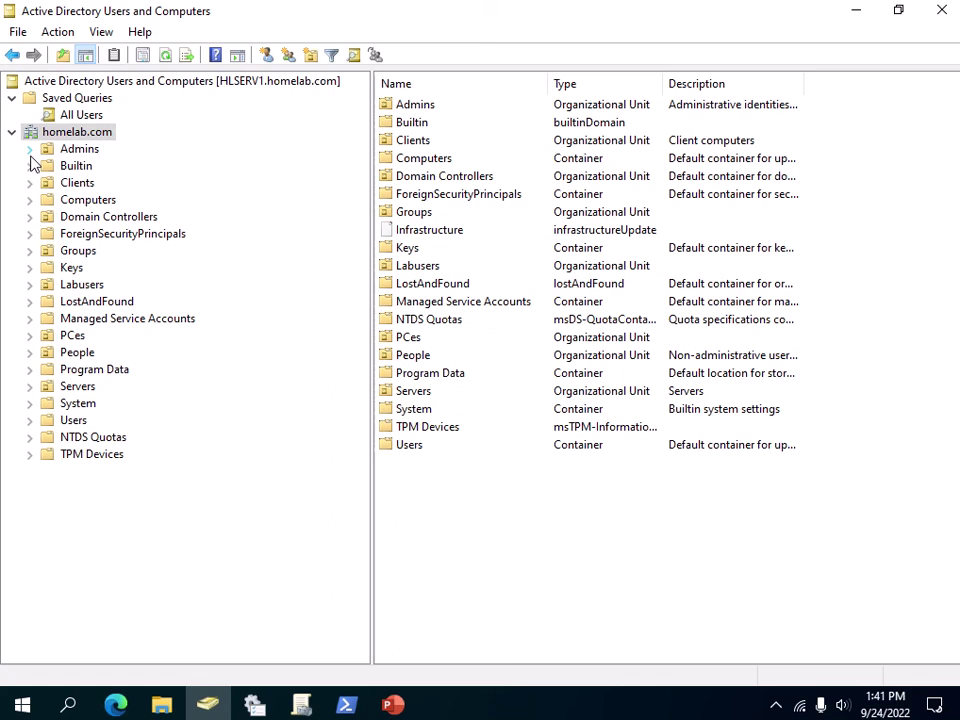
{"action": "left_click", "coordinate": [29, 149]}
{"action": "left_click", "coordinate": [80, 150]}
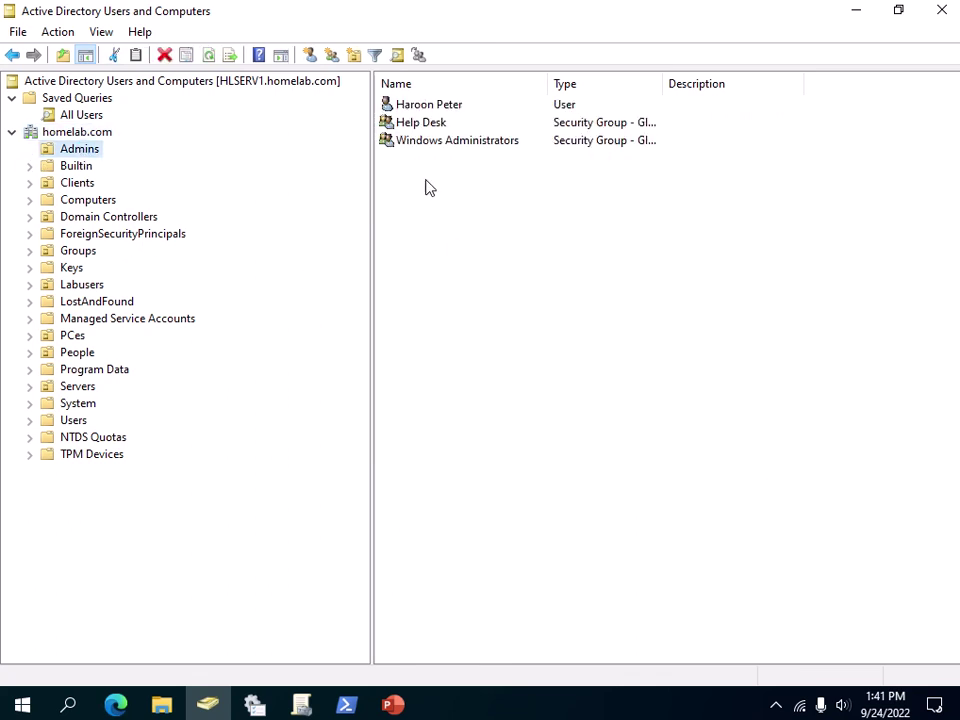
- Open the Help Desk group's Properties on the Security tab and scroll its permissions list
{"action": "right_click", "coordinate": [424, 129]}
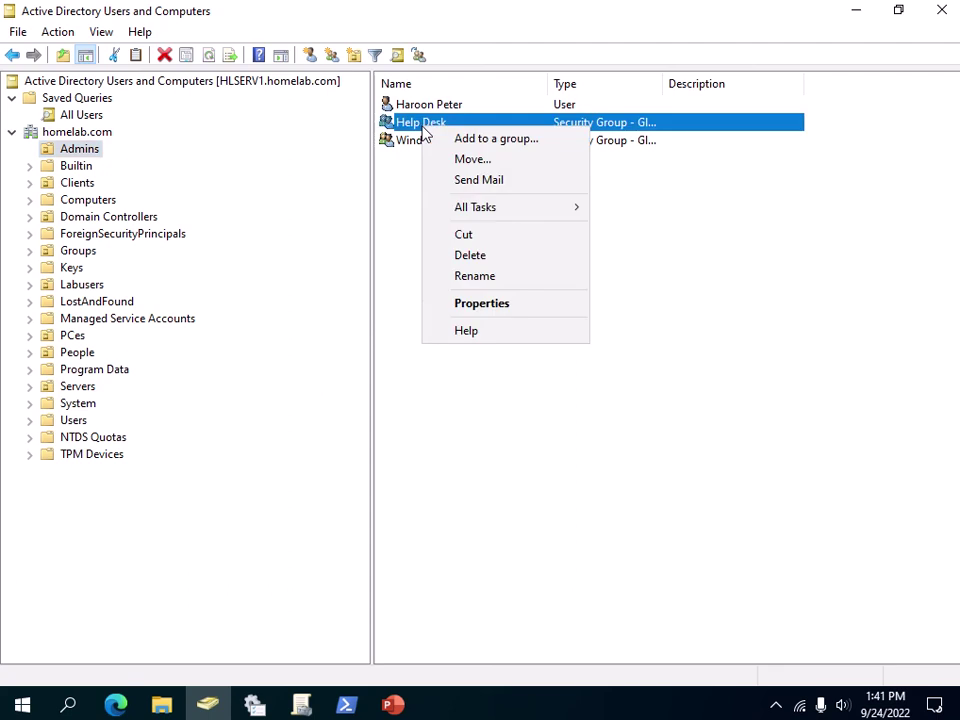
{"action": "left_click", "coordinate": [493, 312]}
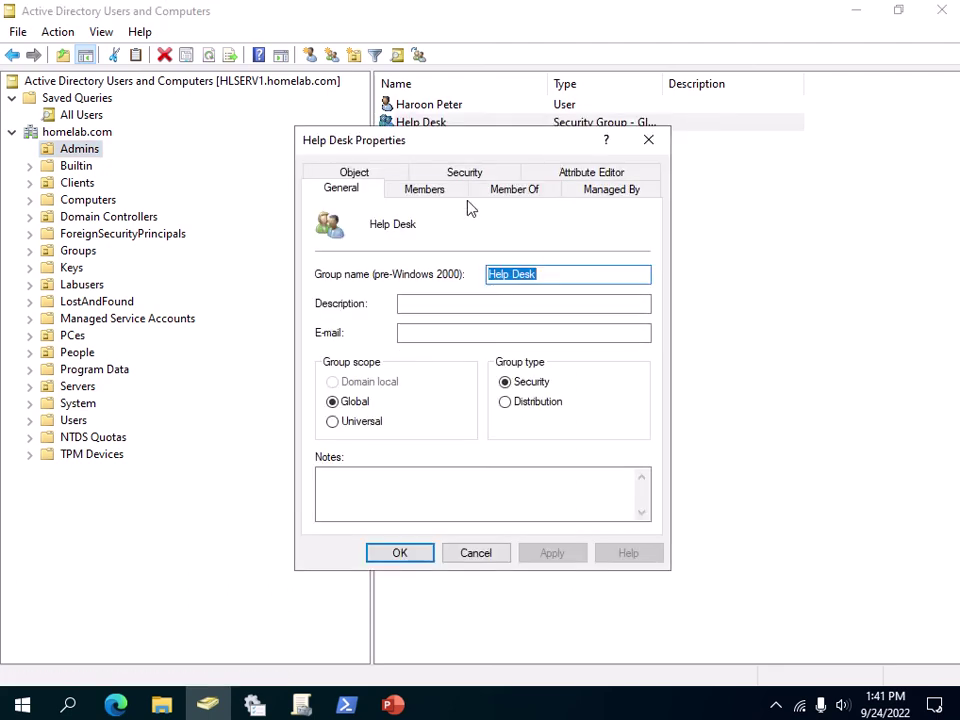
{"action": "left_click", "coordinate": [470, 174]}
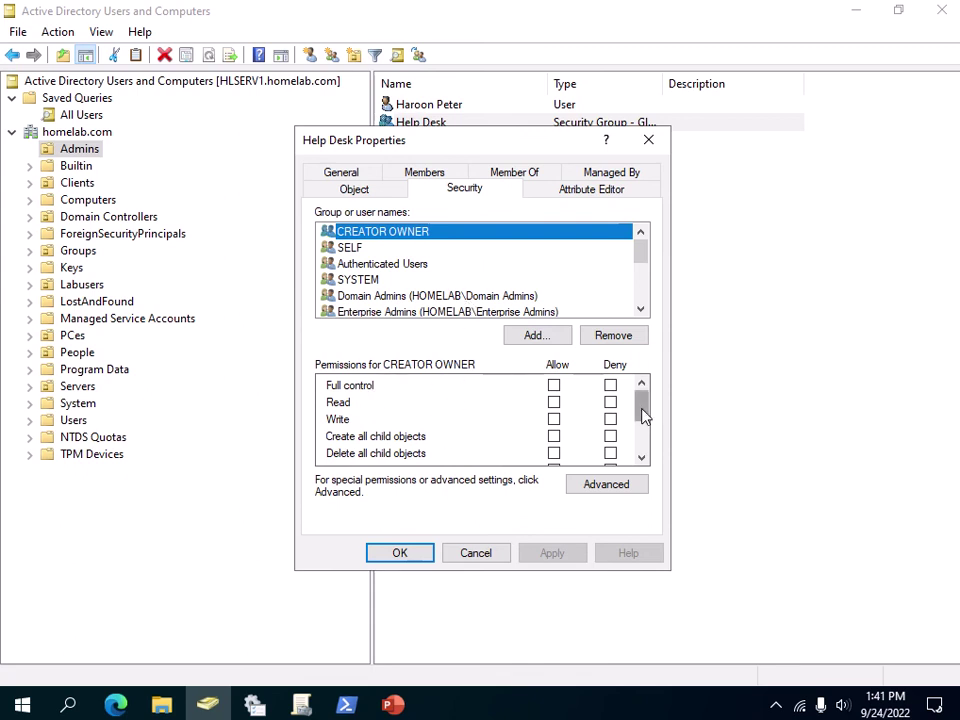
{"action": "mouse_move", "coordinate": [643, 415]}
{"action": "left_mouse_down"}
{"action": "mouse_move", "coordinate": [639, 450]}
{"action": "mouse_move", "coordinate": [641, 410]}
{"action": "left_mouse_up"}
- Open Help Desk's Advanced Security Settings and select the Domain Admins permission entry
{"action": "left_click", "coordinate": [623, 490]}
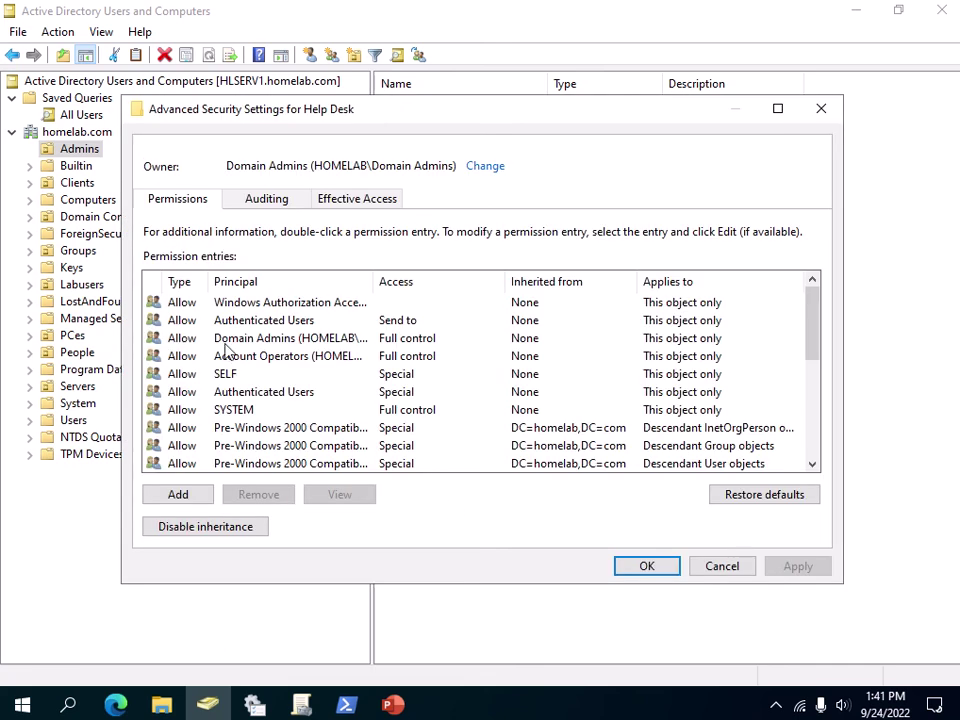
{"action": "left_click", "coordinate": [257, 339]}
{"action": "scroll", "coordinate": [262, 343], "scroll_direction": "down", "scroll_amount": 1}
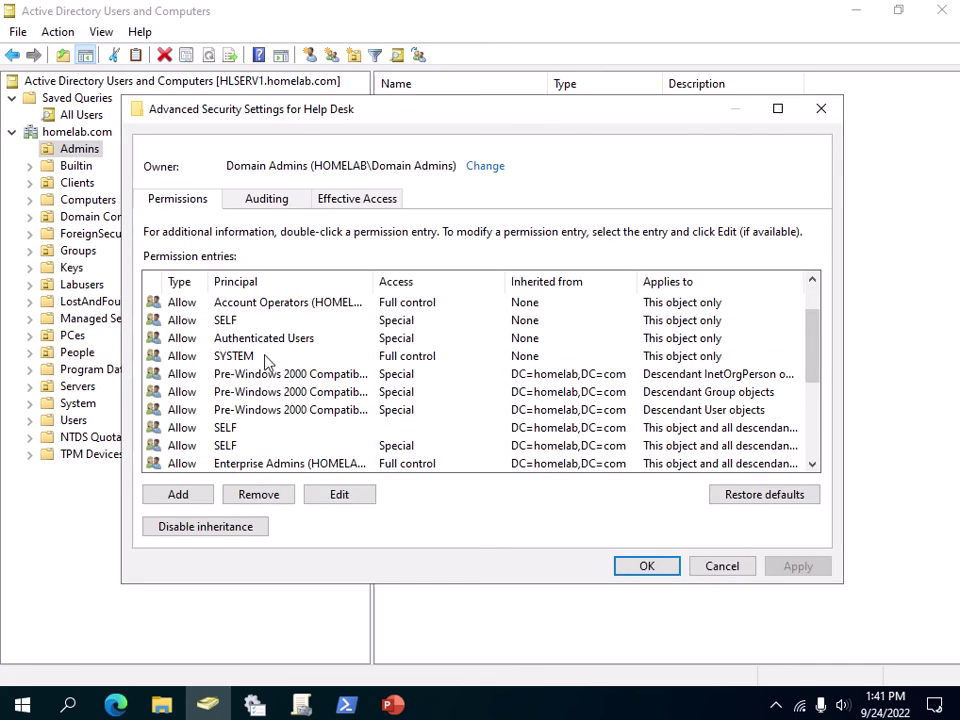
{"action": "scroll", "coordinate": [265, 370], "scroll_direction": "up", "scroll_amount": 1}
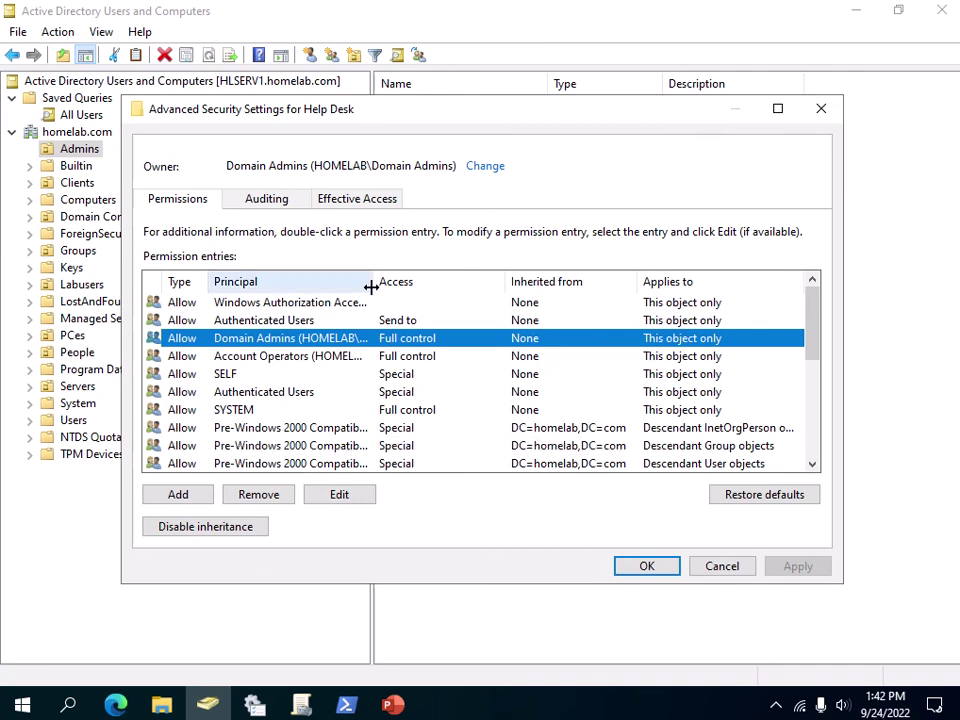
- Widen the Principal column and inspect the SELF and Authenticated Users permission entries
{"action": "left_click_drag", "start_coordinate": [372, 287], "coordinate": [442, 300]}
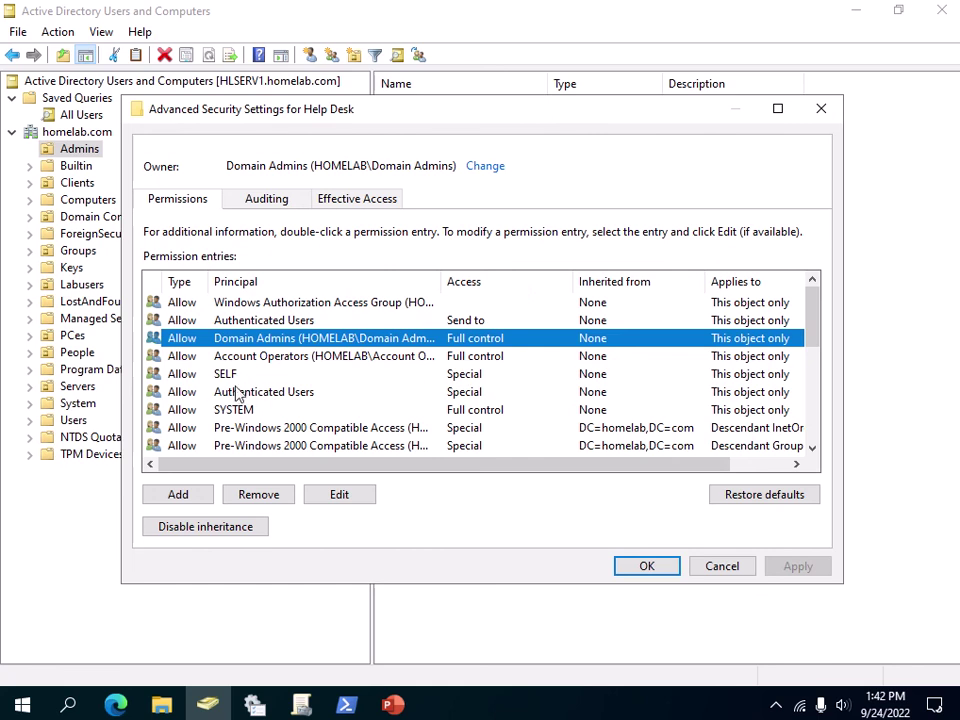
{"action": "left_click", "coordinate": [293, 375]}
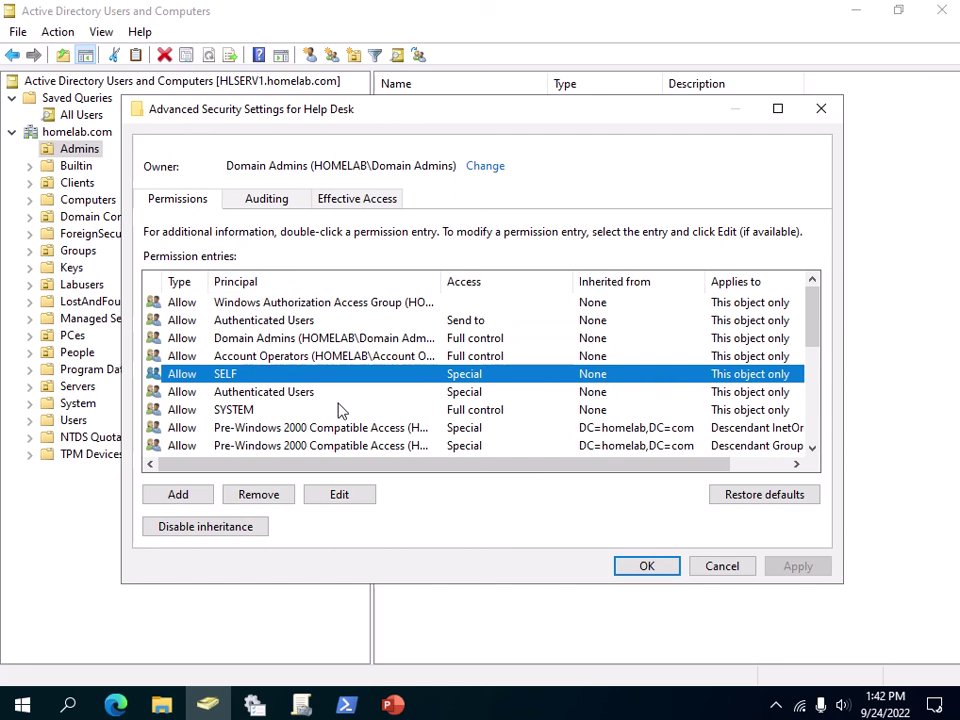
{"action": "left_click", "coordinate": [279, 394]}
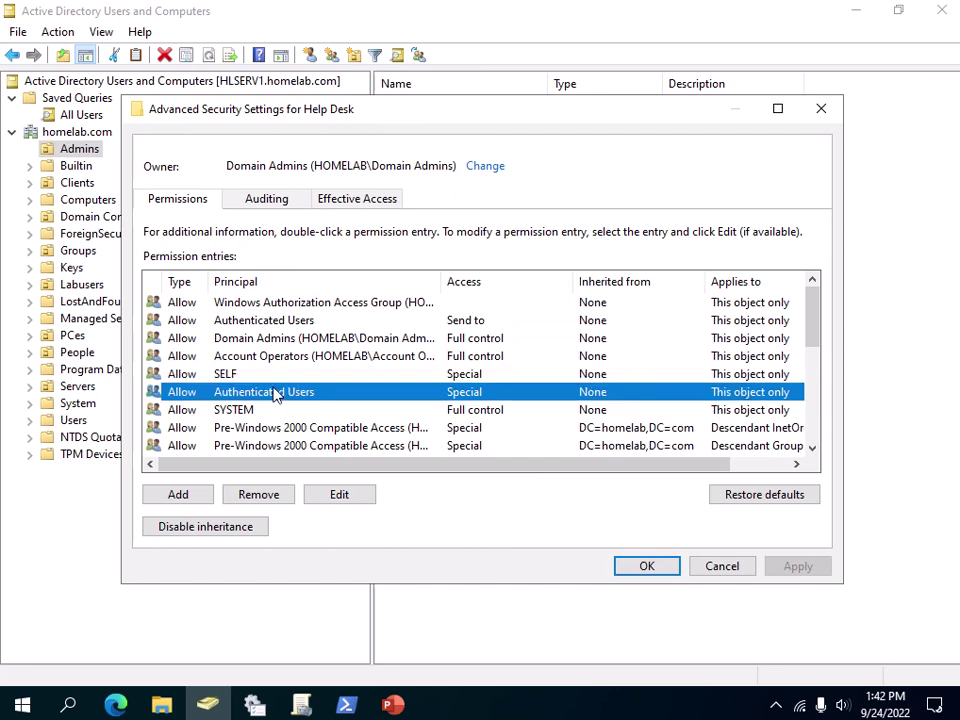
{"action": "left_click", "coordinate": [270, 380]}
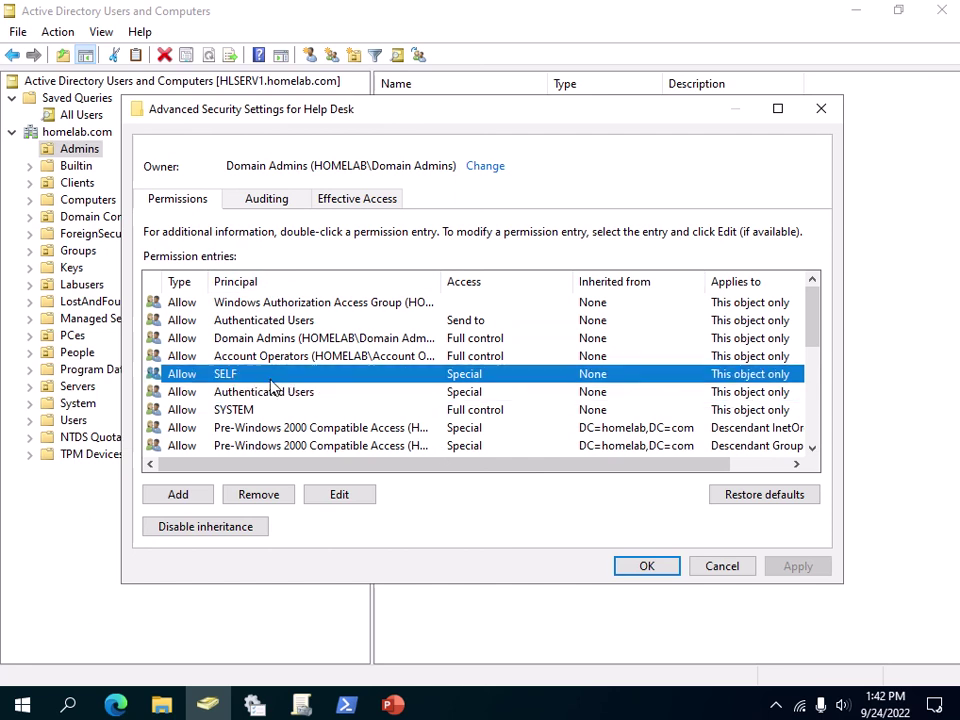
{"action": "left_click", "coordinate": [354, 500]}
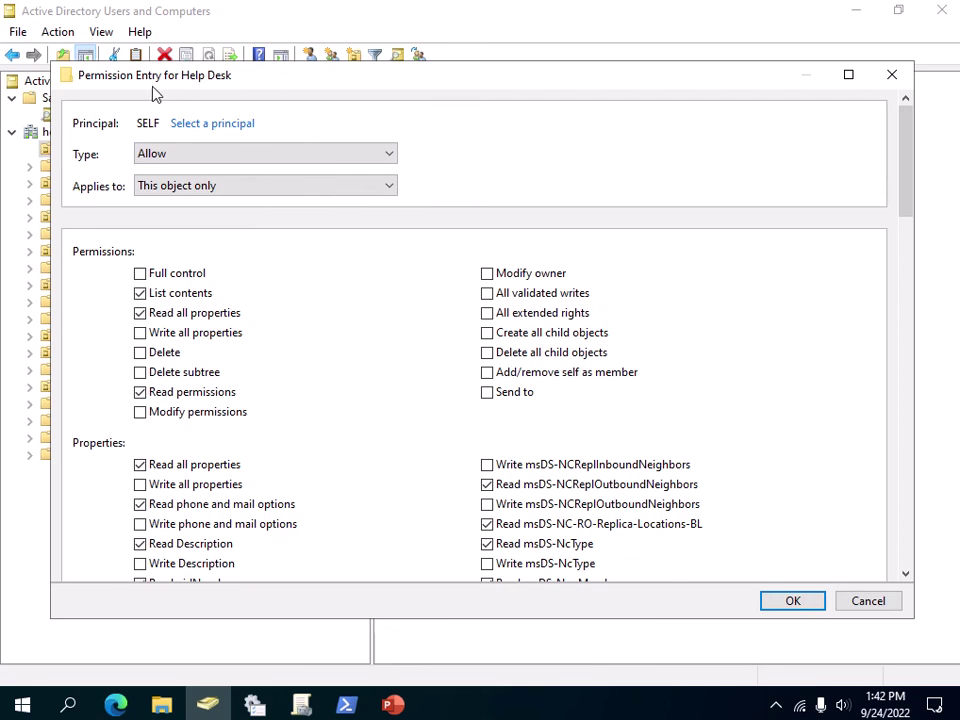
{"action": "left_click_drag", "start_coordinate": [913, 208], "coordinate": [935, 170]}
{"action": "left_click", "coordinate": [892, 75]}
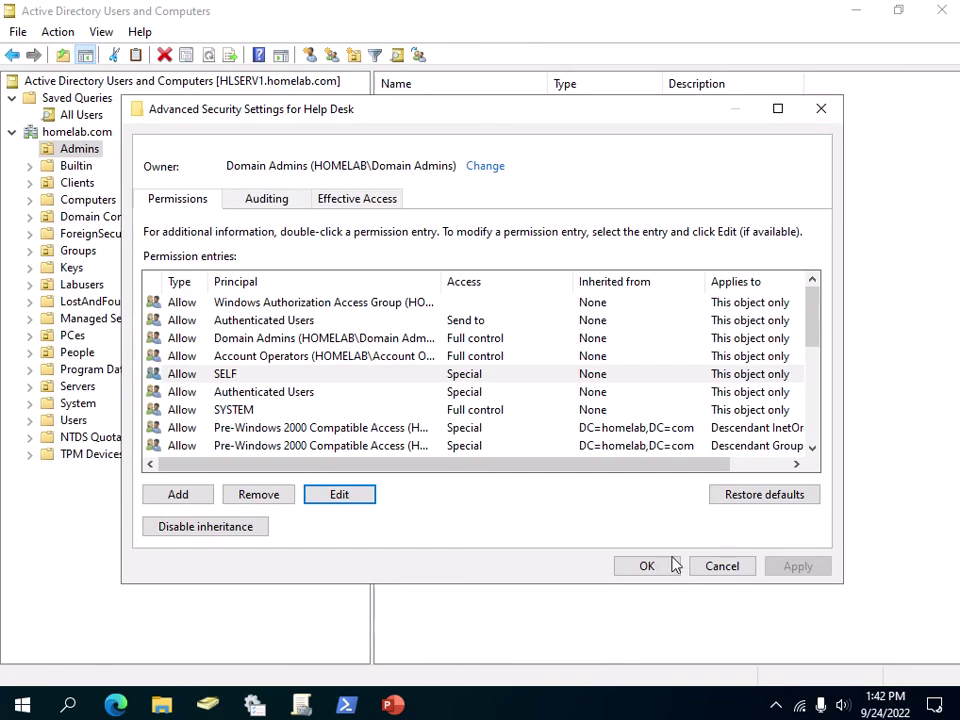